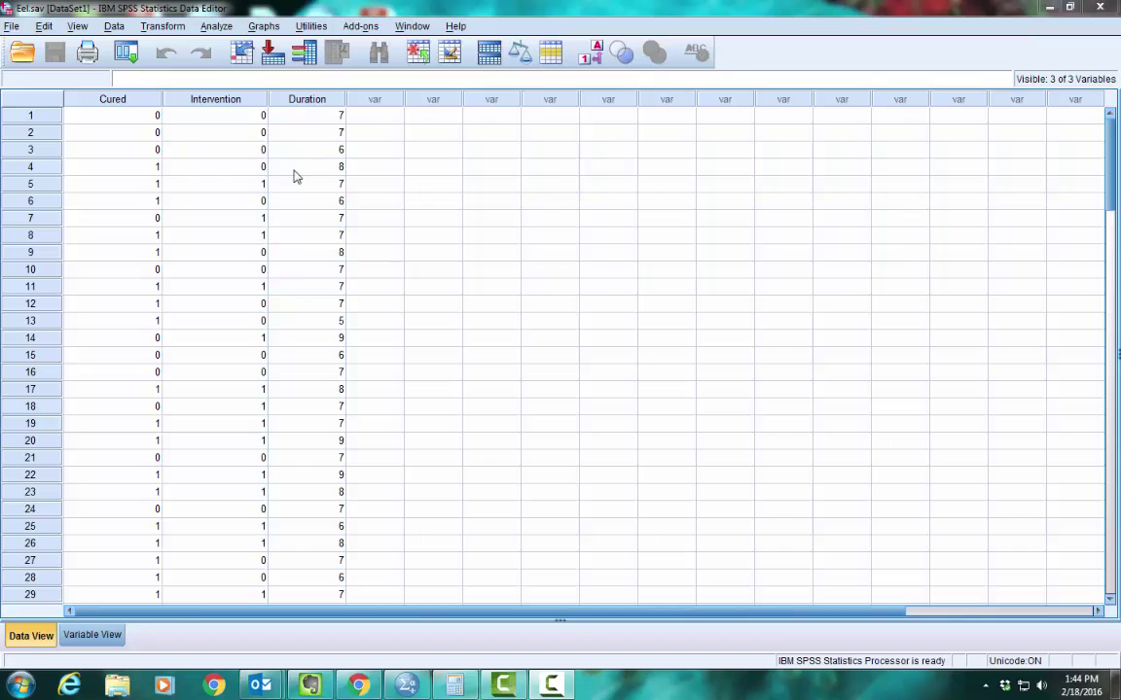
# Open Binary Logistic regression with Cured as dependent and Intervention and Duration as covariates
pyautogui.click(217, 27)
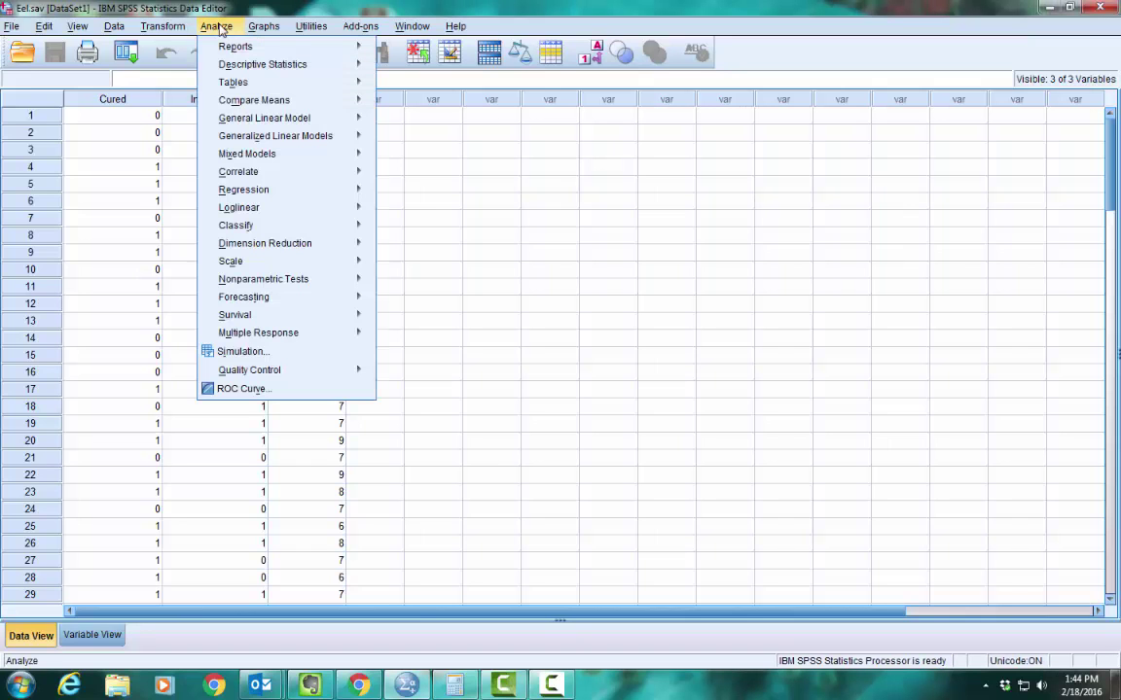
pyautogui.moveTo(309, 192)
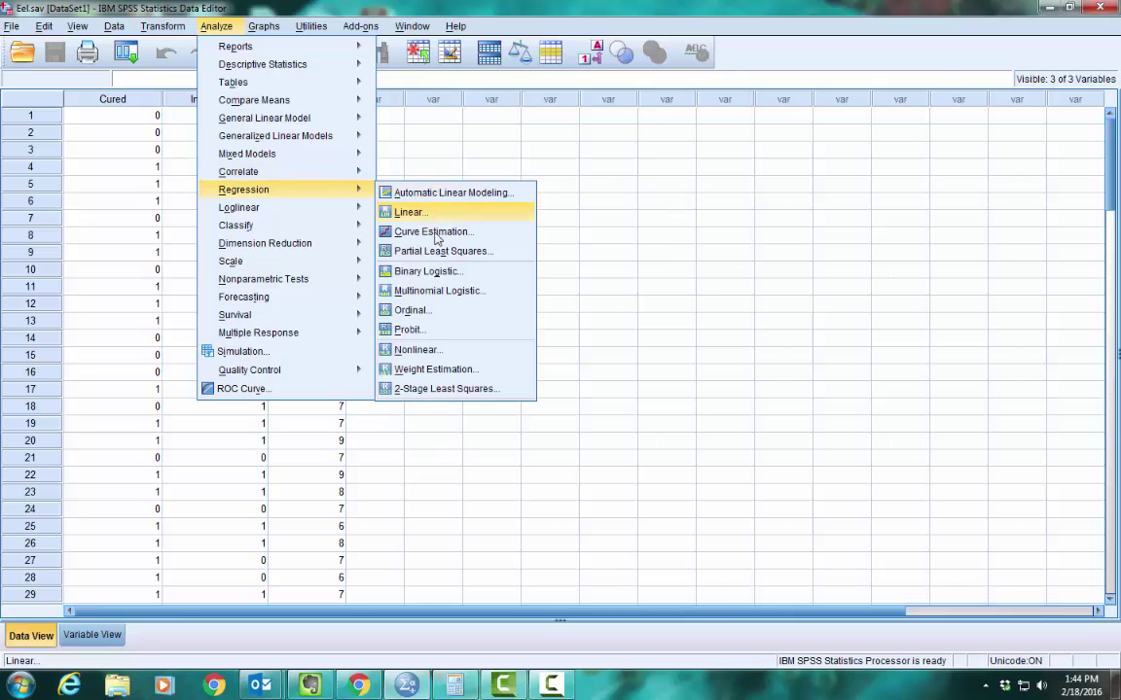
pyautogui.click(440, 275)
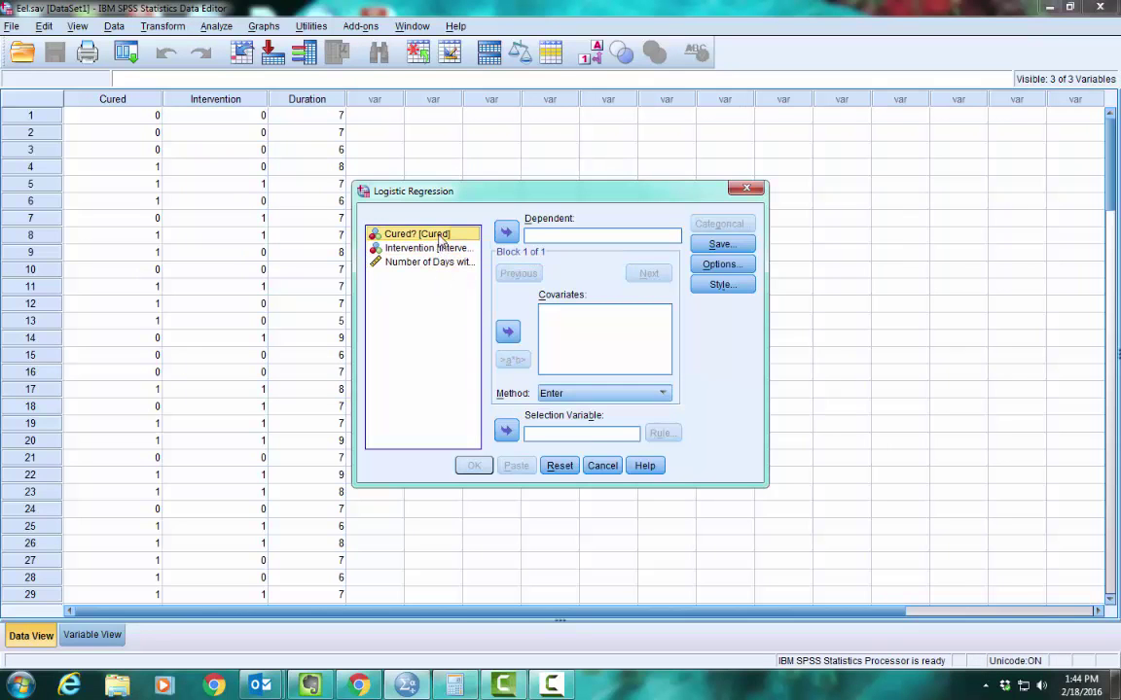
pyautogui.click(507, 234)
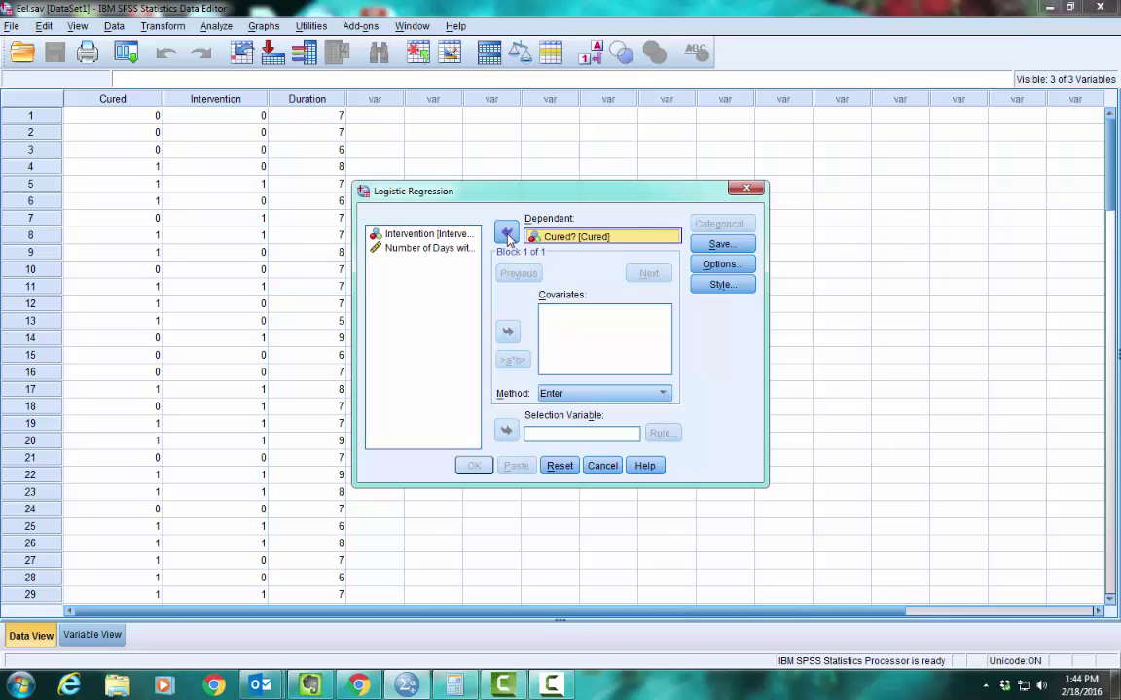
pyautogui.click(434, 237)
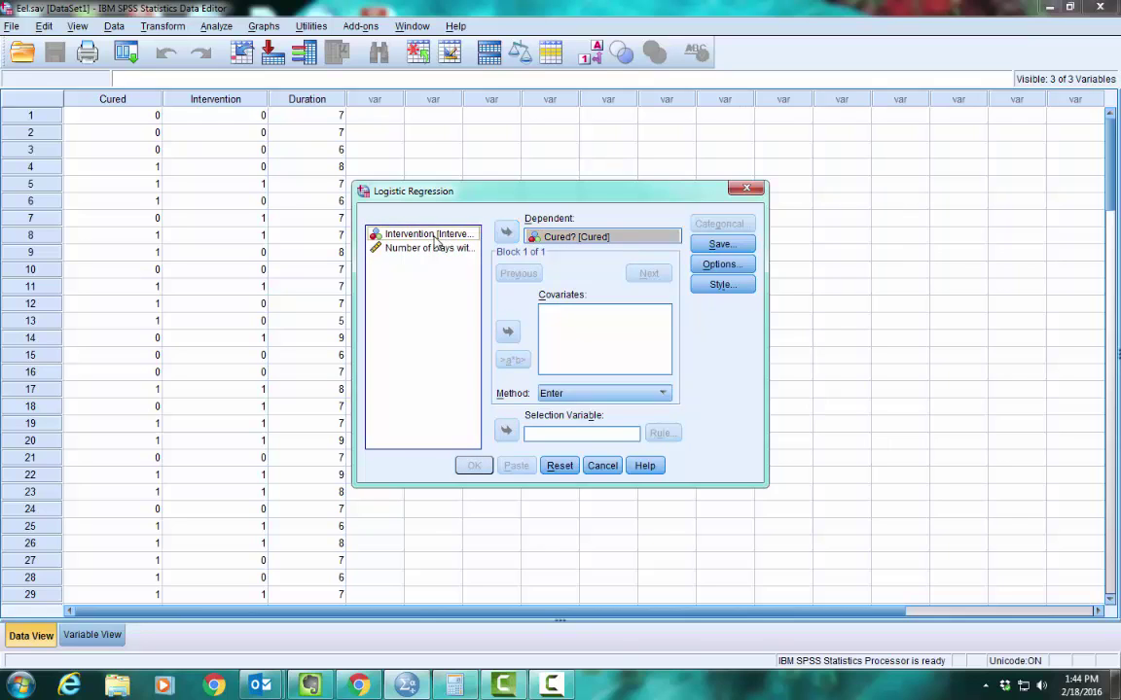
pyautogui.hotkey('shift', 'Down')
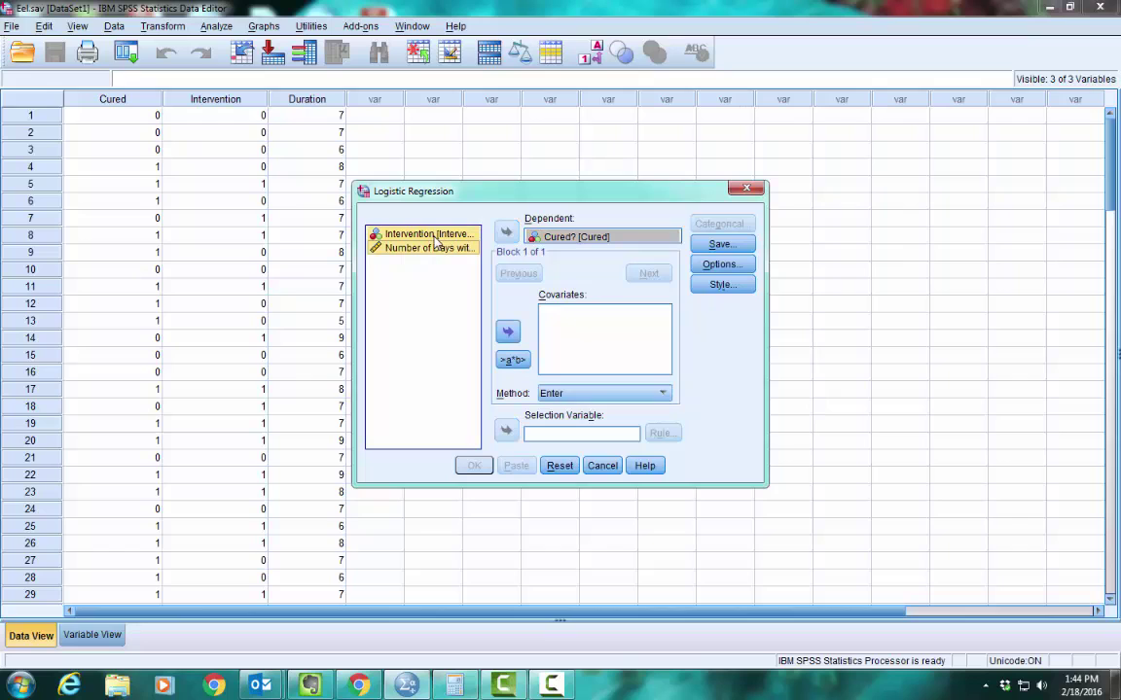
pyautogui.click(507, 332)
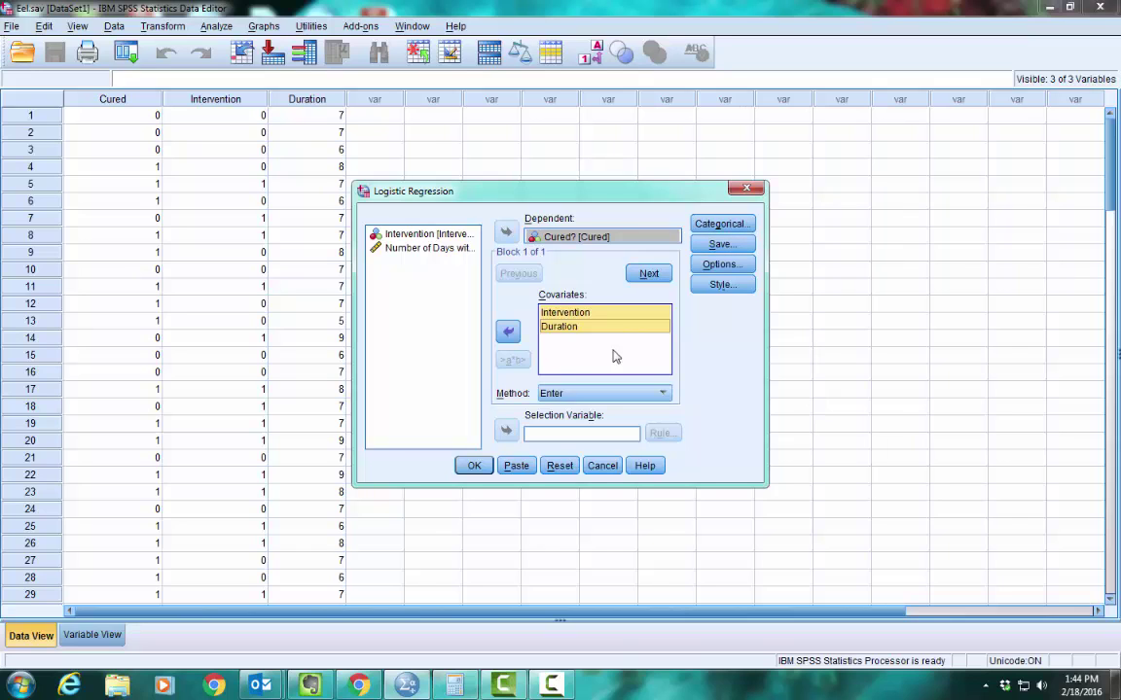
# Enable the Hosmer-Lemeshow goodness-of-fit option and run the regression on 113 cases
pyautogui.click(705, 265)
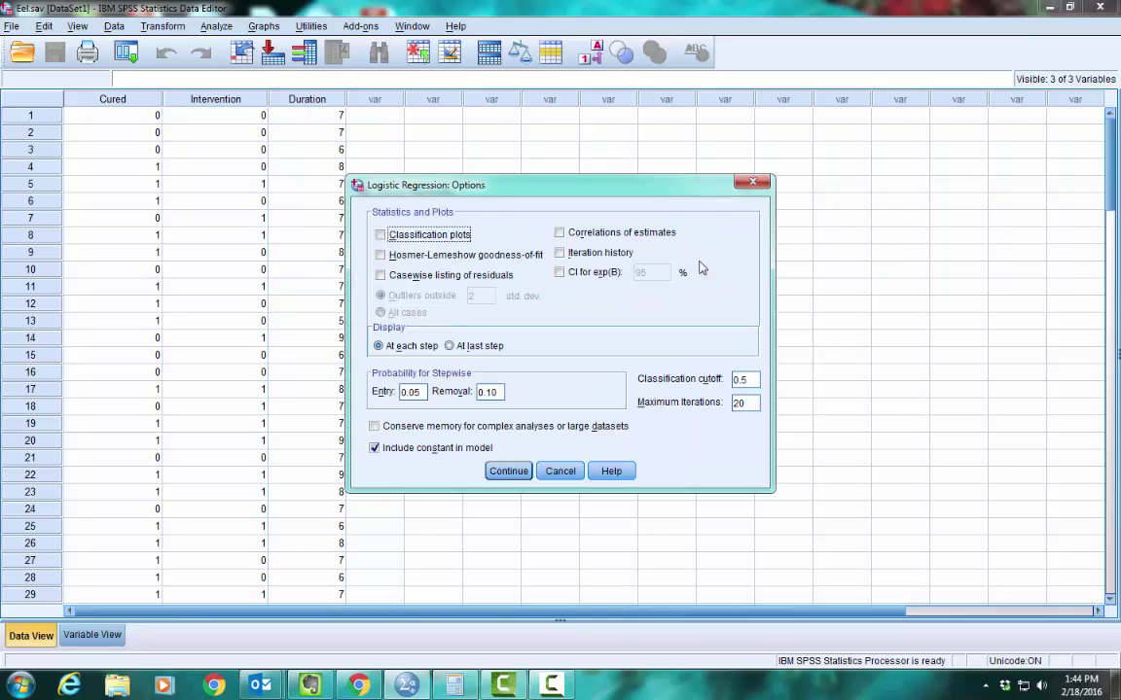
pyautogui.click(380, 256)
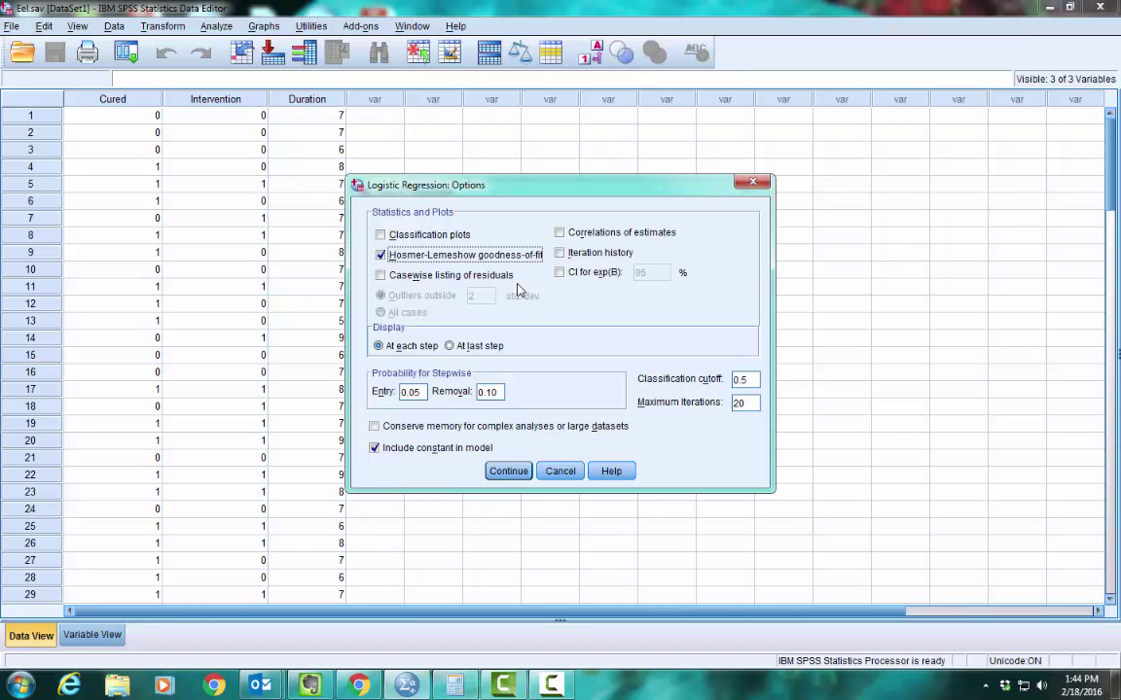
pyautogui.click(510, 471)
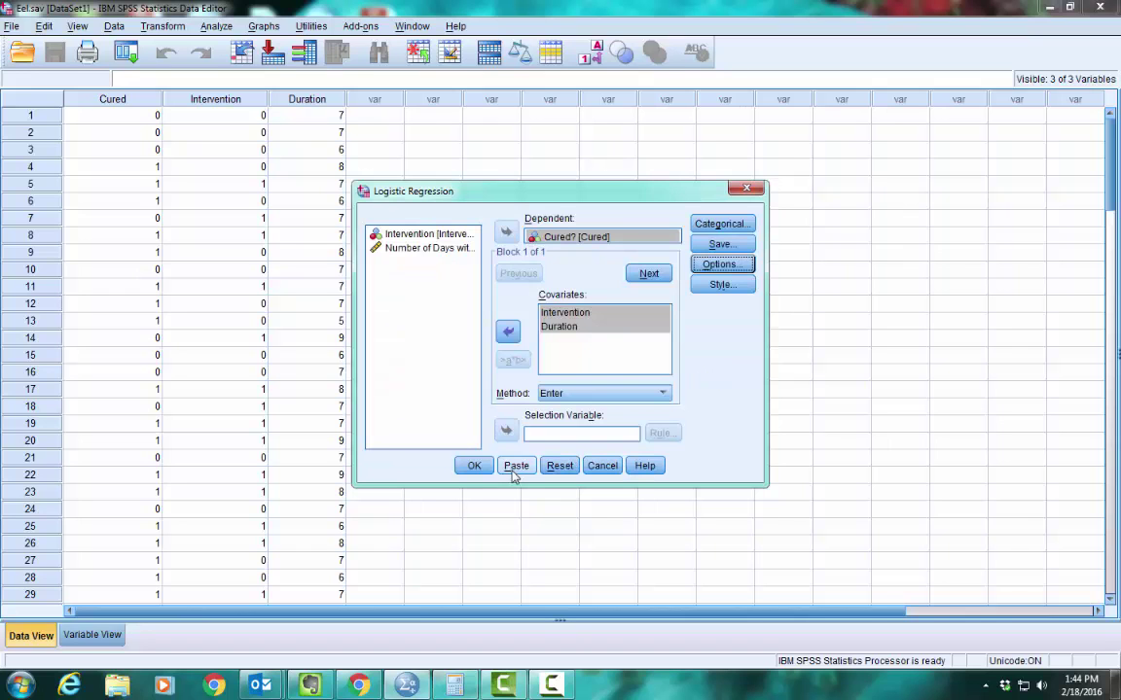
pyautogui.click(472, 467)
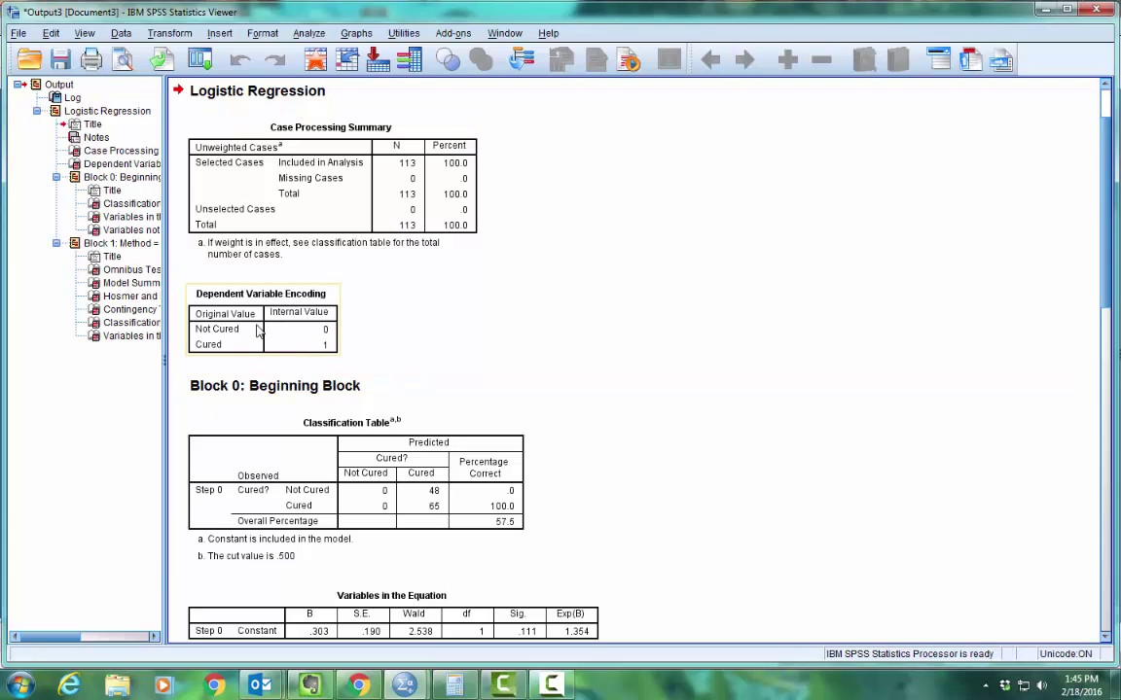
# Scroll past Block 0 to the Block 1 Omnibus Tests (chi-square 9.928, df 2, sig .007)
pyautogui.scroll(-1, 983, 480)
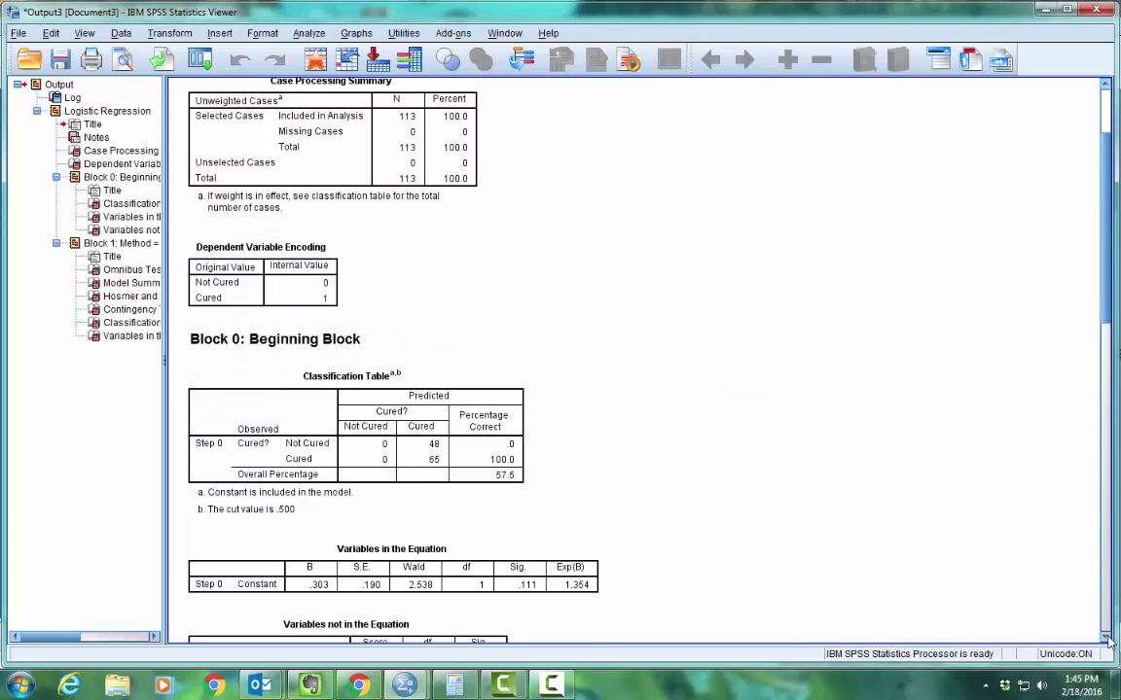
pyautogui.click(1104, 635)
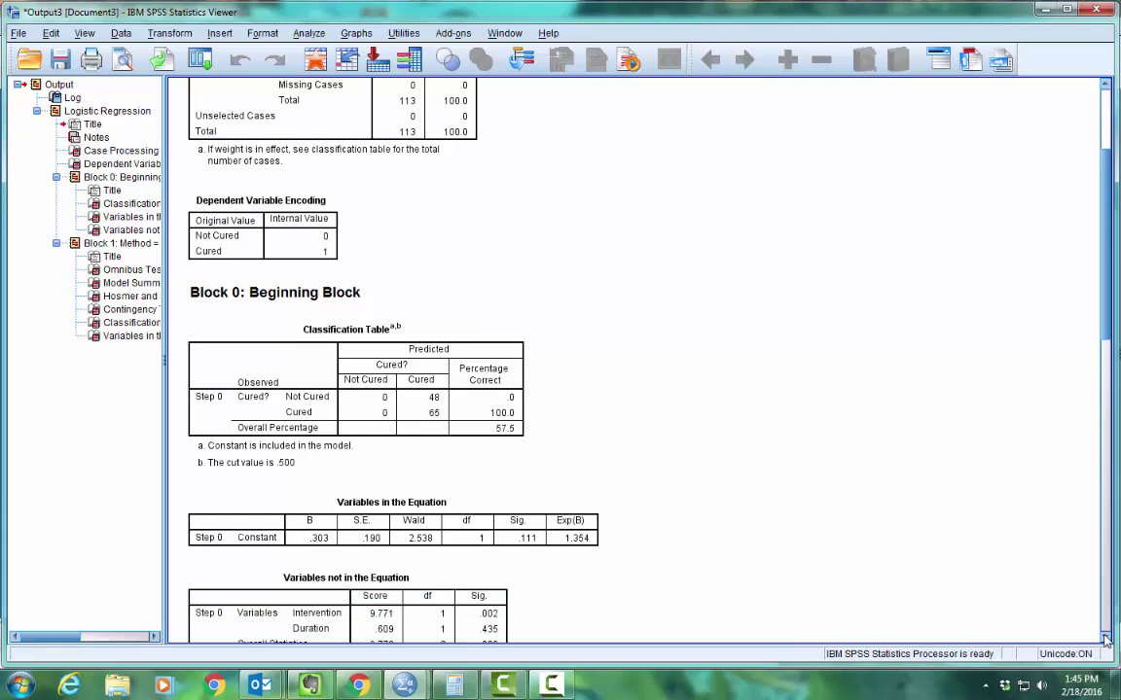
pyautogui.click(1104, 637)
pyautogui.click(1104, 637)
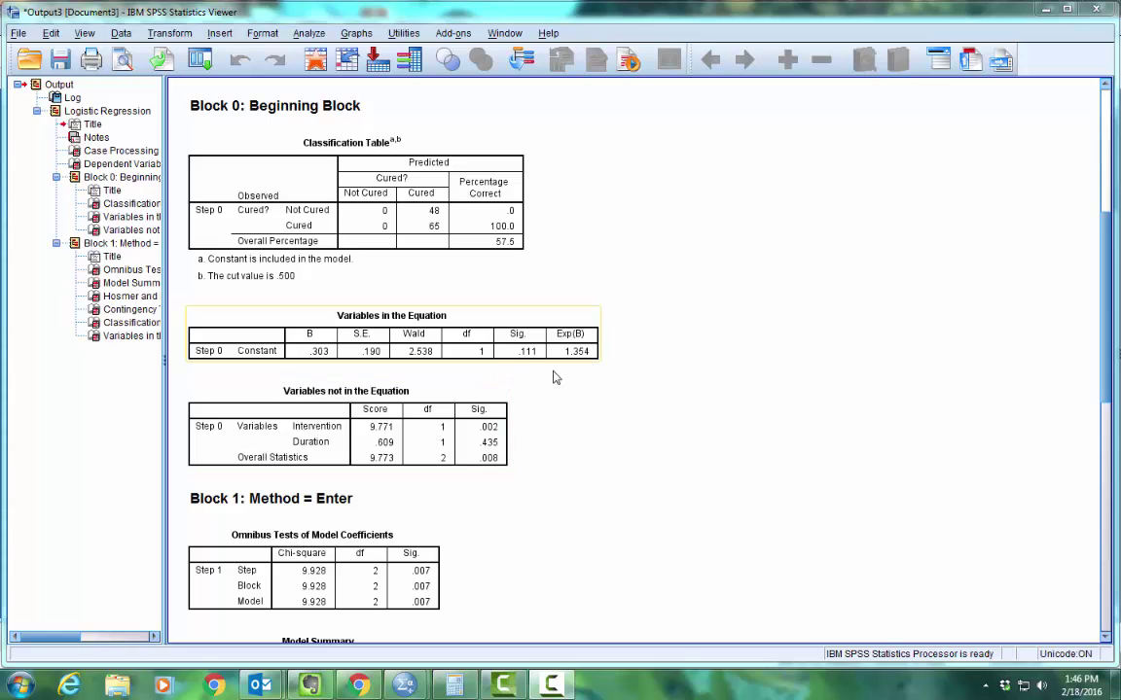
# Scroll down to the Model Summary and Hosmer and Lemeshow Test (chi-square 3.159, df 6, sig .789)
pyautogui.click(1106, 638)
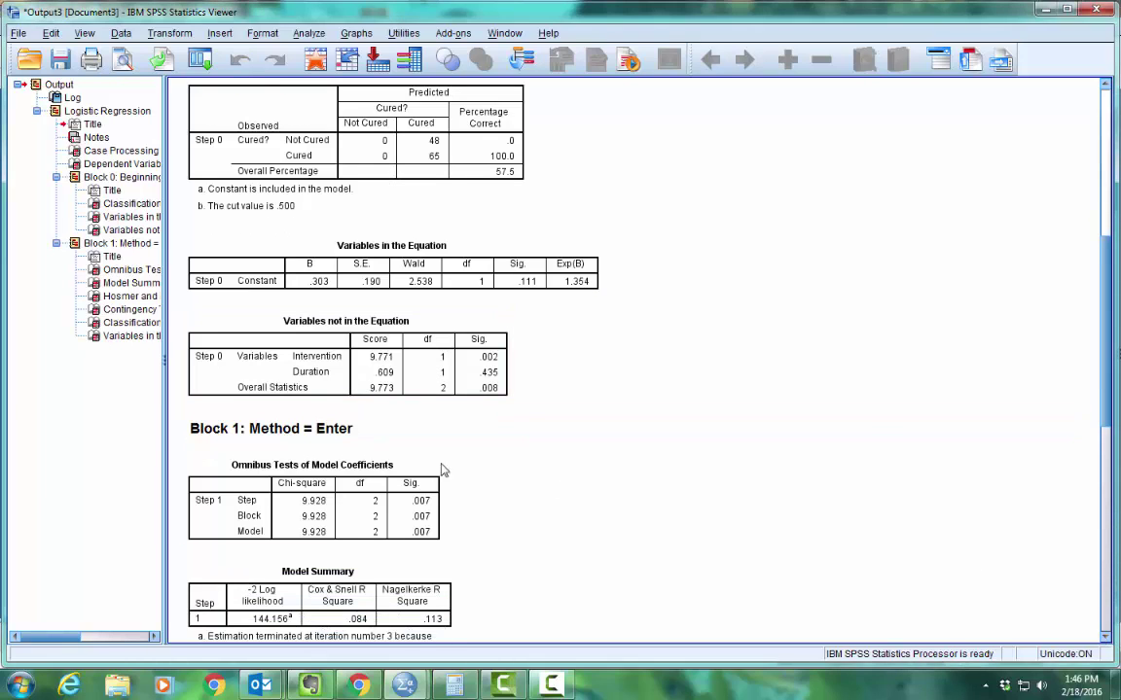
pyautogui.click(1106, 638)
pyautogui.moveTo(1106, 638); pyautogui.dragTo(1106, 639)
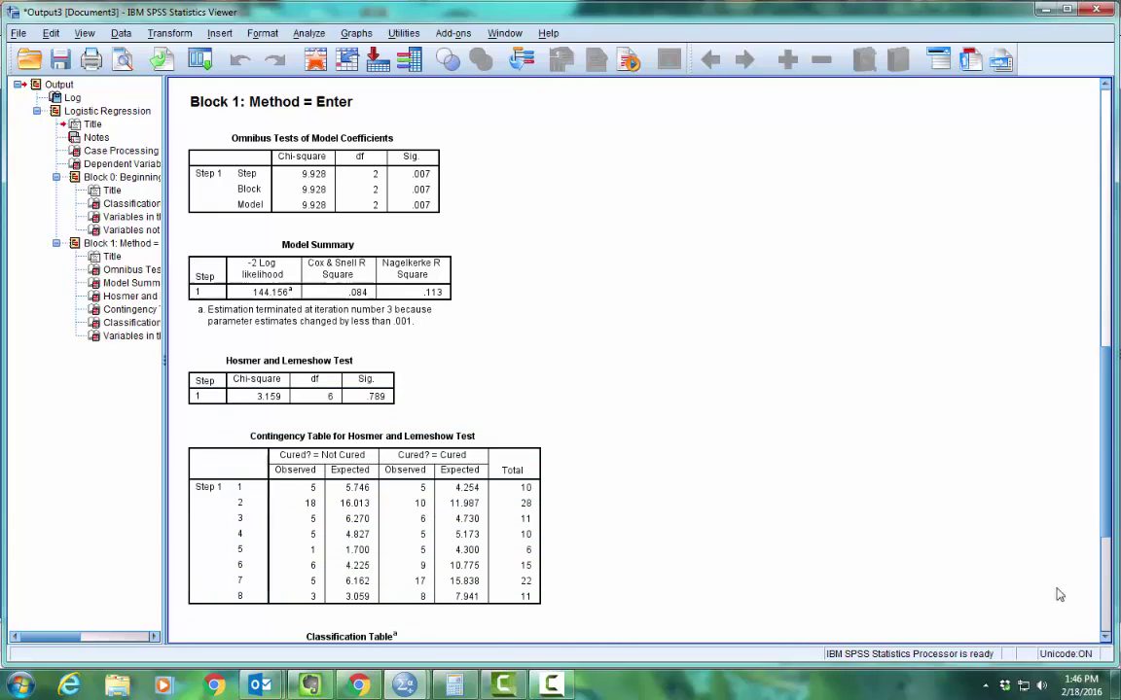
# Select the Omnibus Tests and Model Summary tables, then reveal the Classification Table (64.6% overall)
pyautogui.click(320, 181)
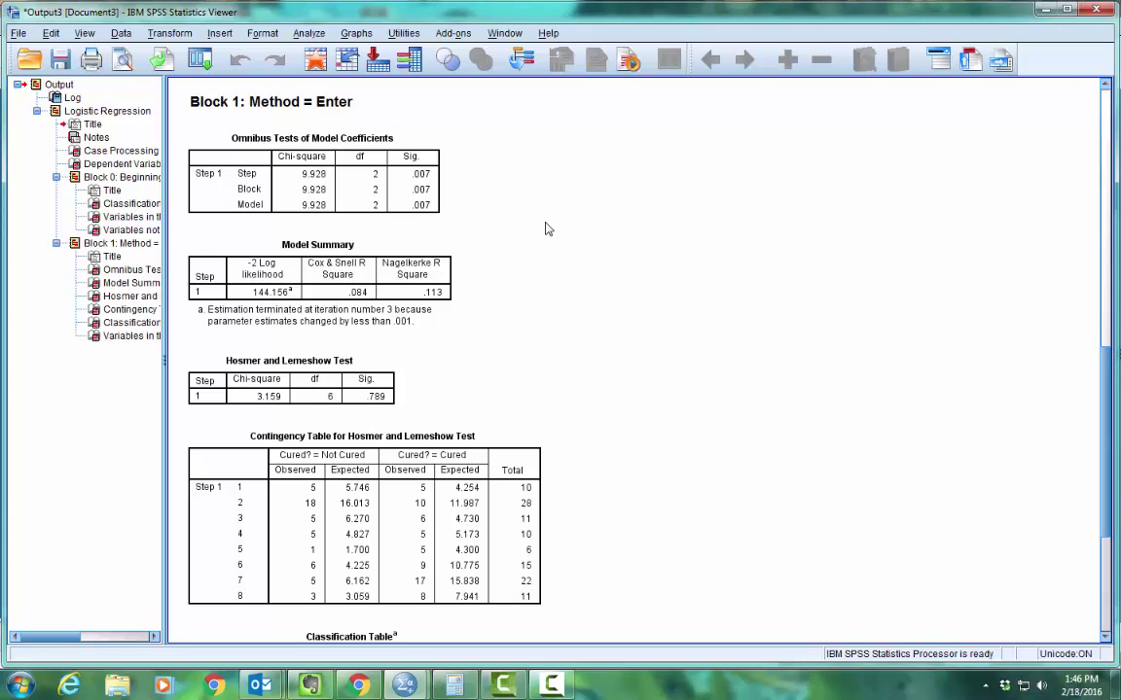
pyautogui.click(269, 276)
pyautogui.click(418, 209)
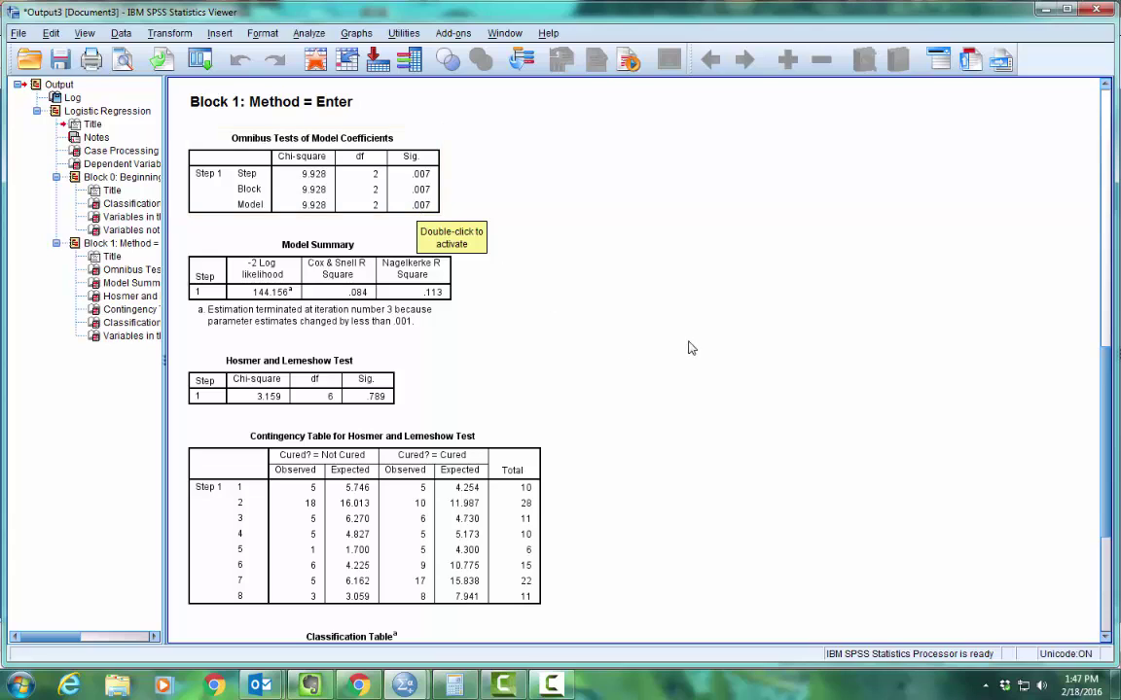
pyautogui.click(1106, 636)
pyautogui.click(1106, 638)
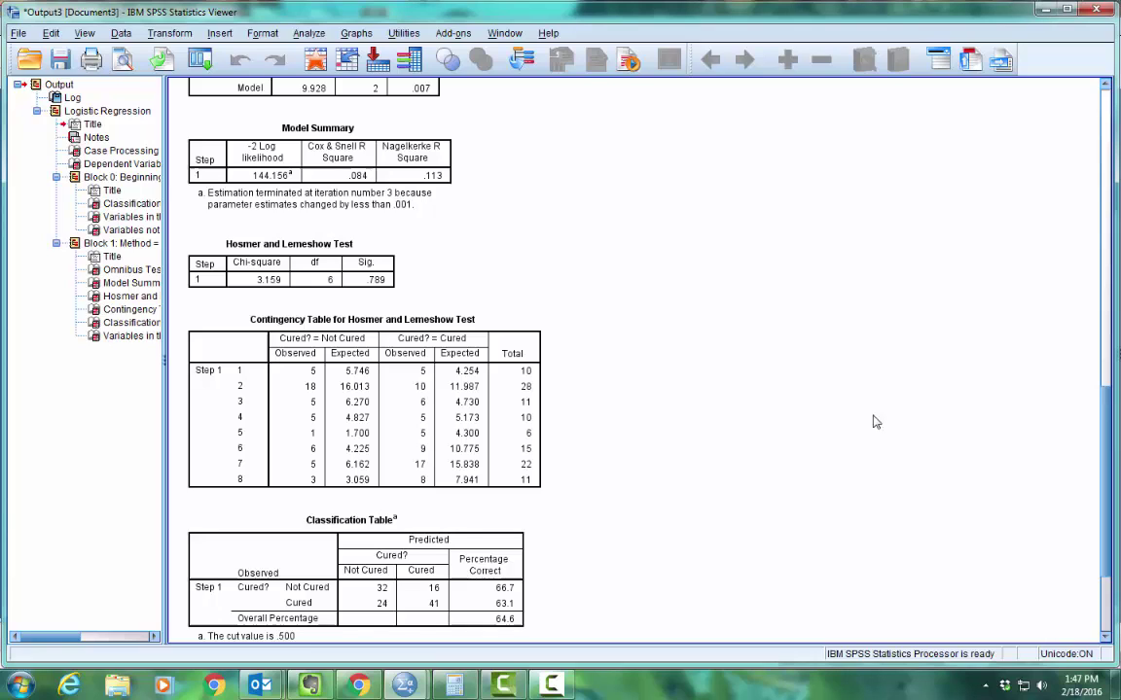
# Scroll to the full Variables in the Equation table showing Intervention B 1.234, Sig. .003
pyautogui.click(1105, 638)
pyautogui.click(1105, 638)
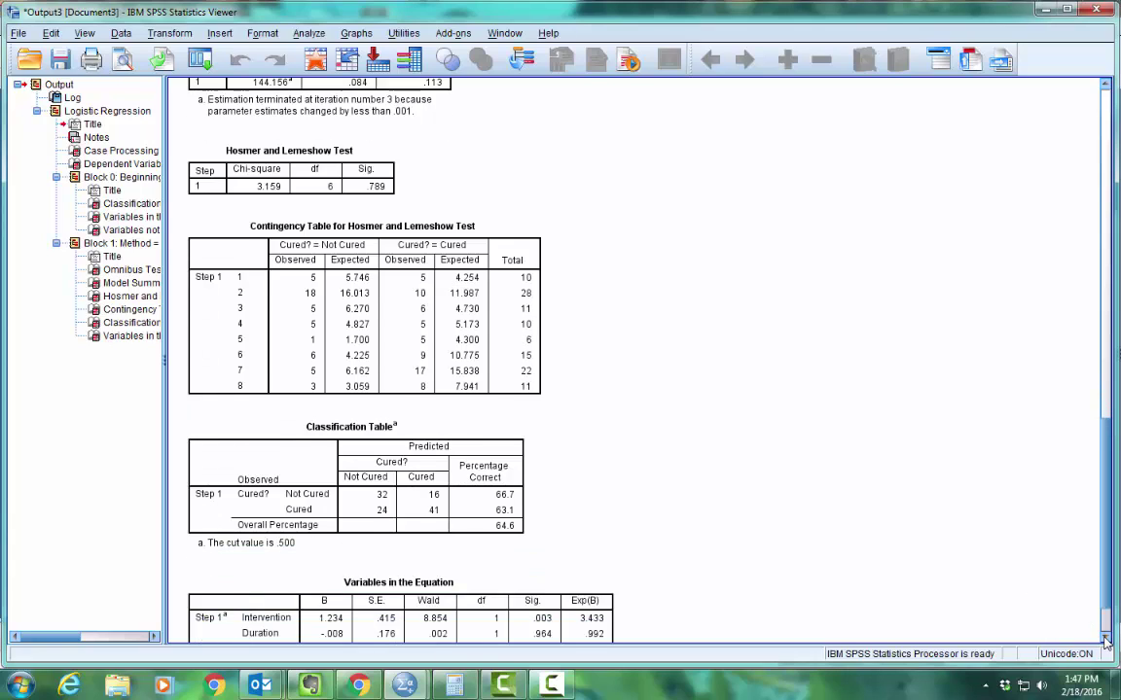
pyautogui.click(1105, 638)
pyautogui.click(1105, 638)
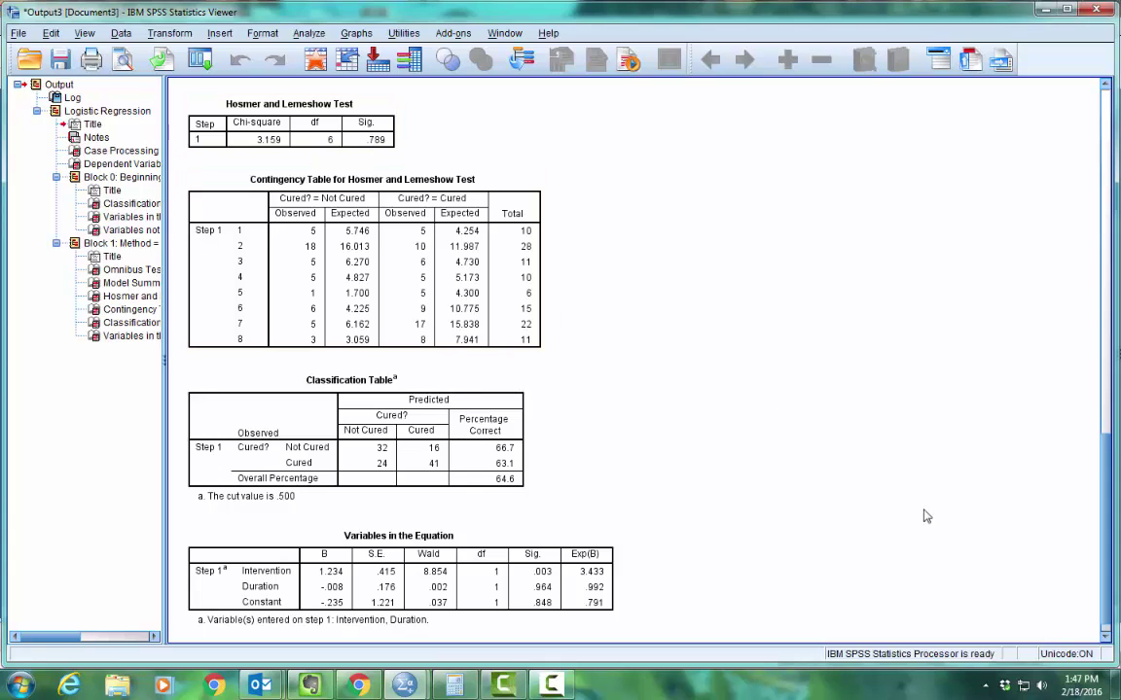
pyautogui.scroll(-1, 861, 522)
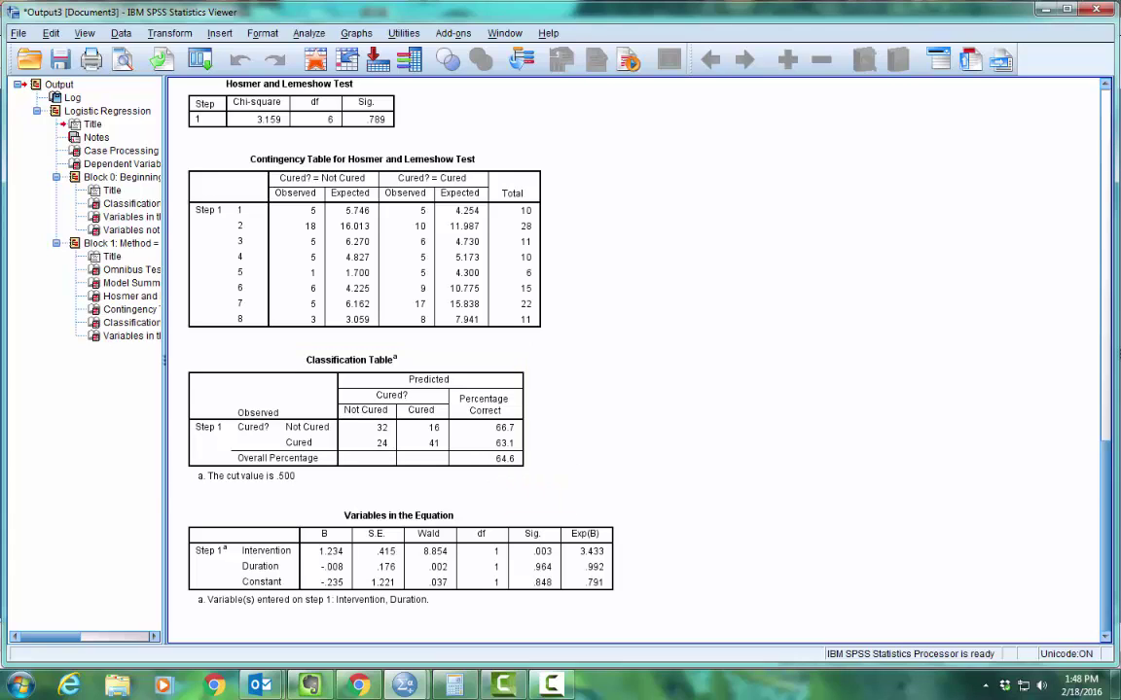
pyautogui.scroll(10, 999, 472)
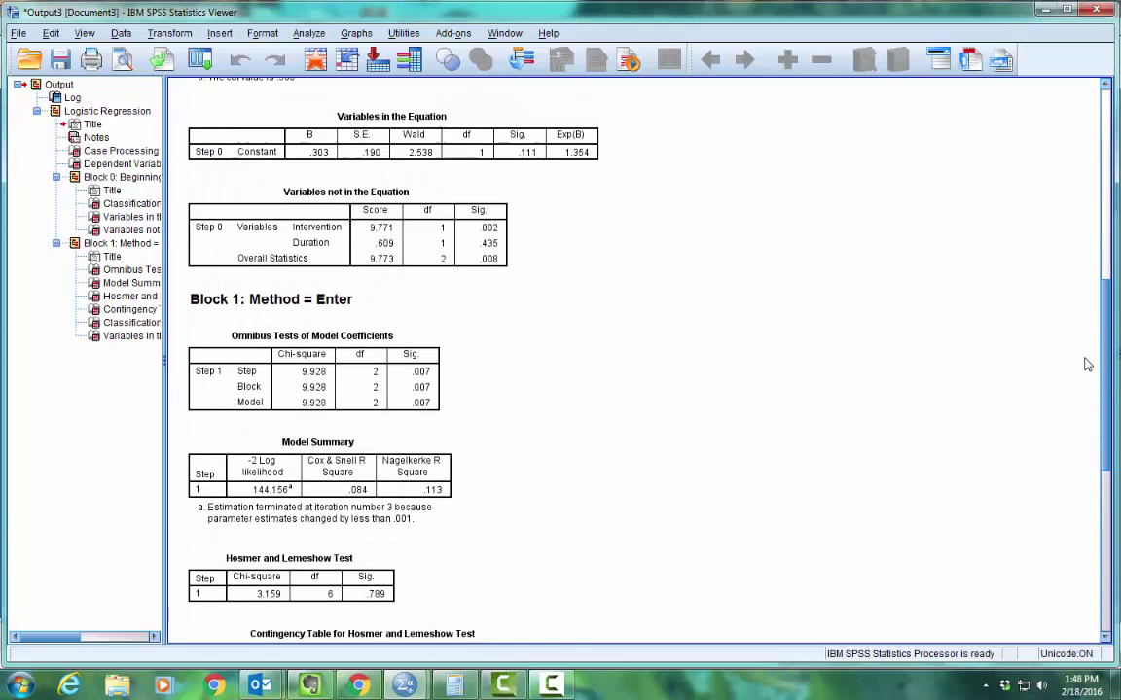
pyautogui.scroll(4, 1084, 293)
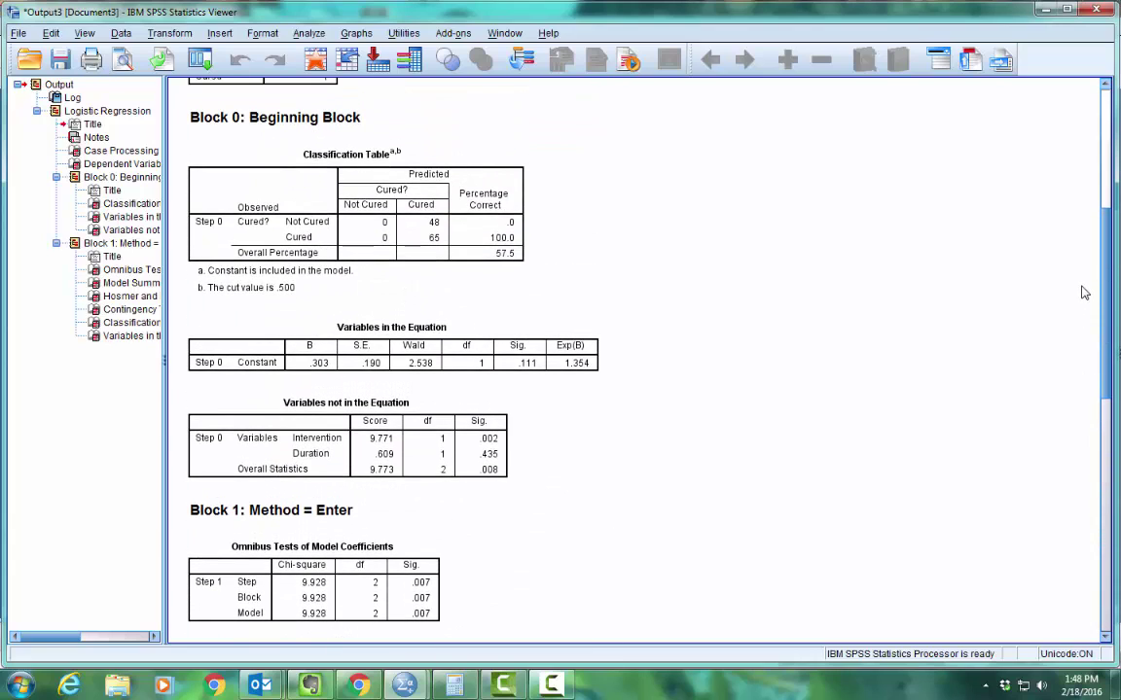
pyautogui.moveTo(1103, 293); pyautogui.dragTo(1102, 525)
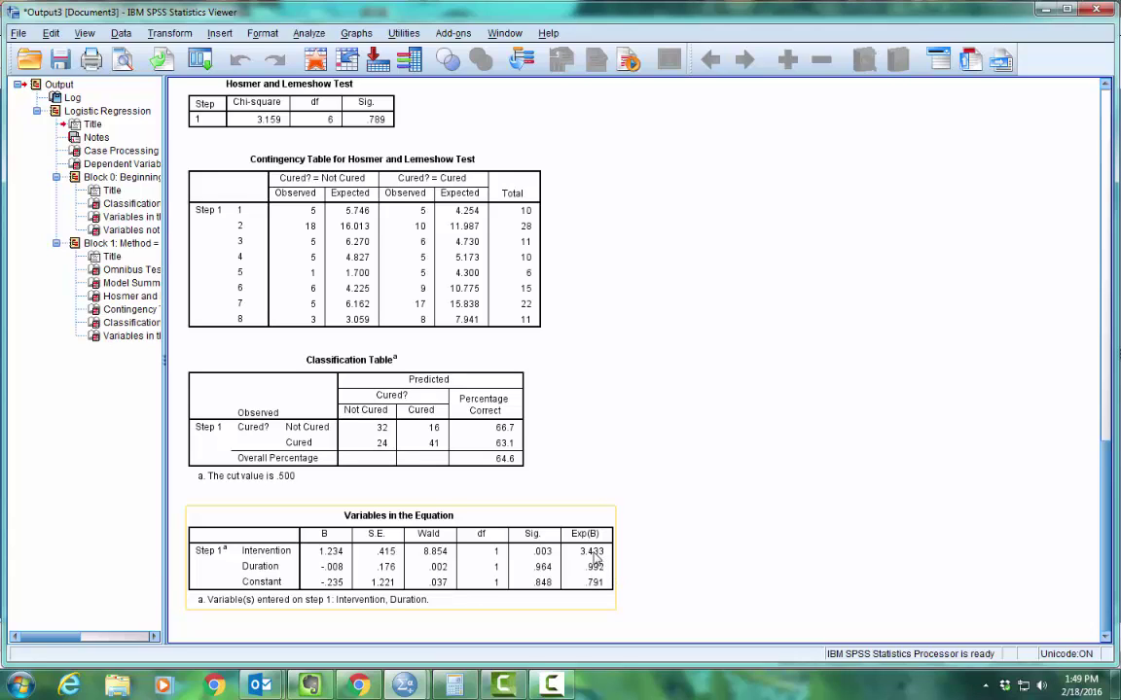
# Select the Variables in the Equation and Classification tables, then clear the selection
pyautogui.click(670, 518)
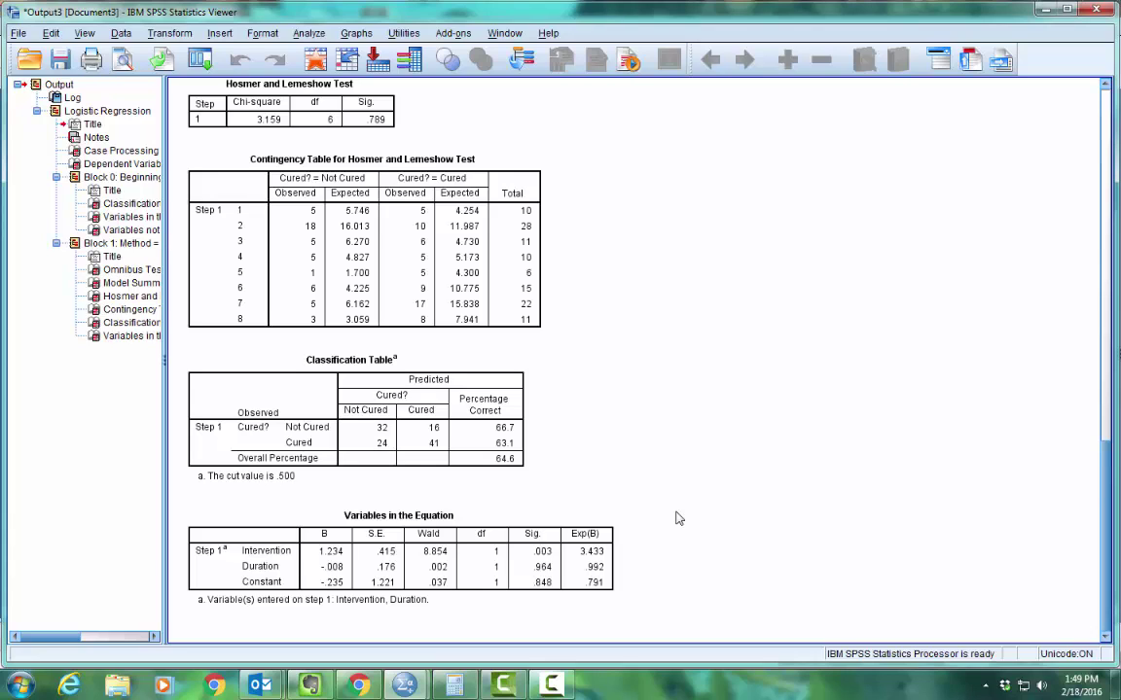
pyautogui.click(594, 577)
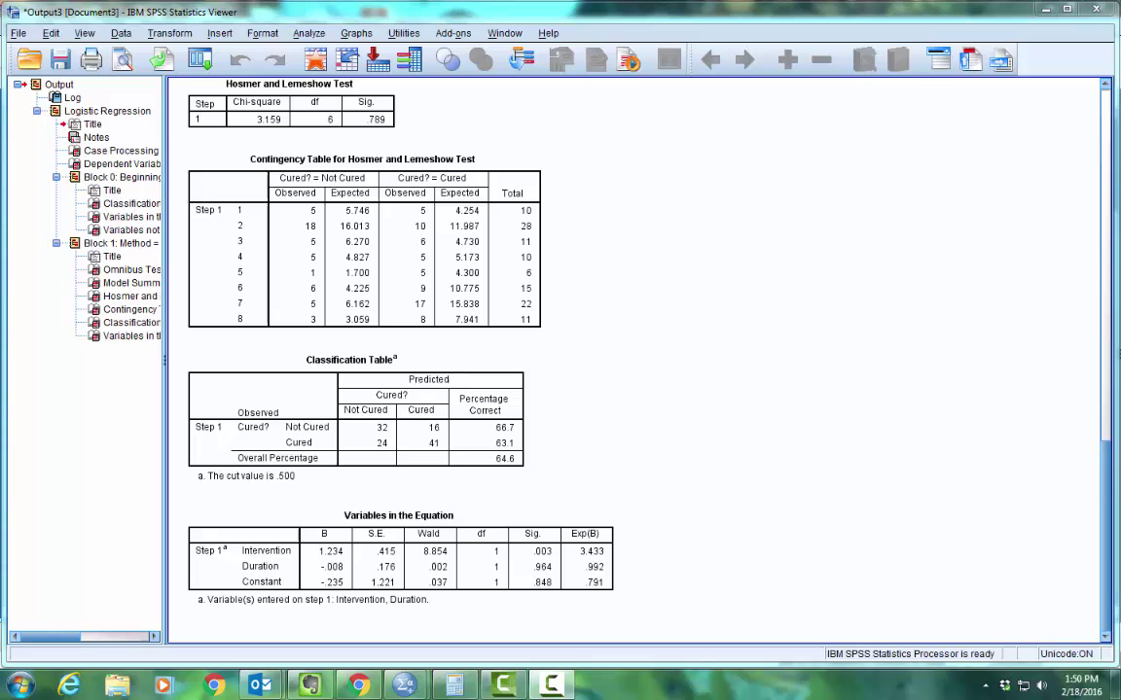
pyautogui.click(486, 413)
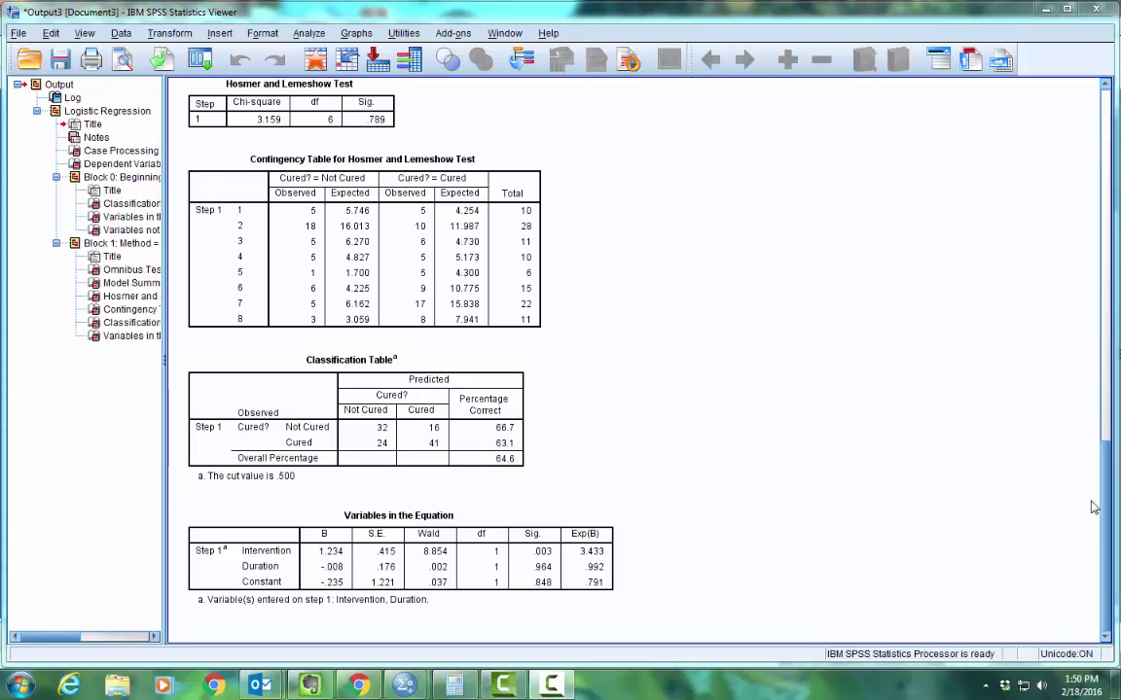
pyautogui.click(985, 457)
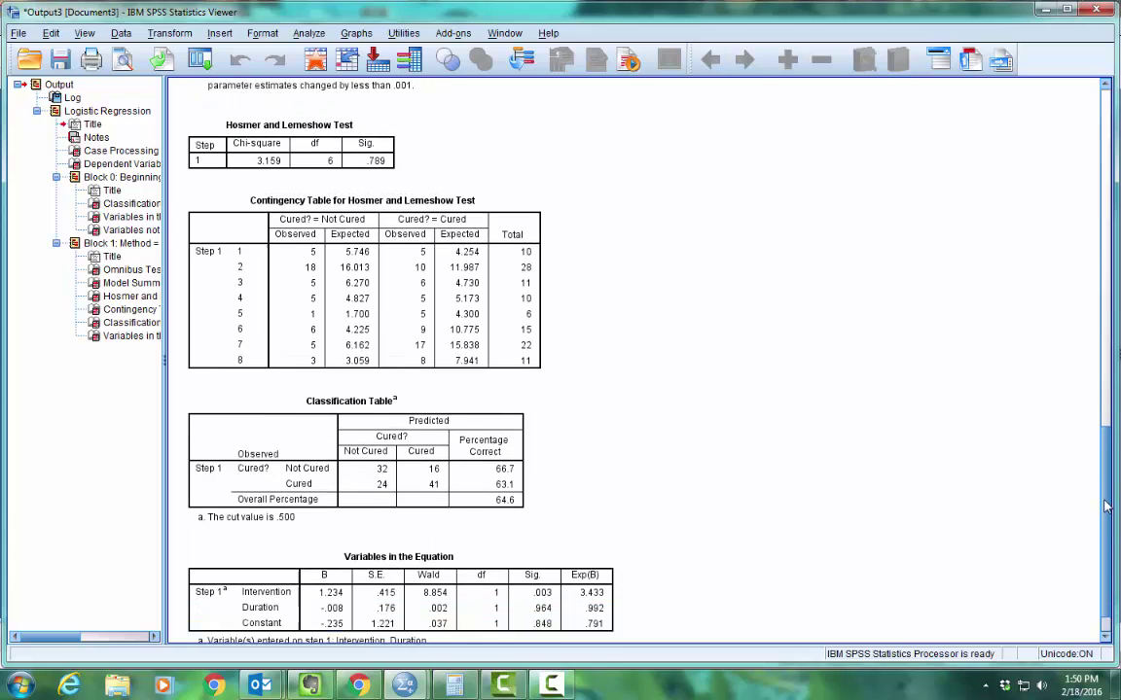